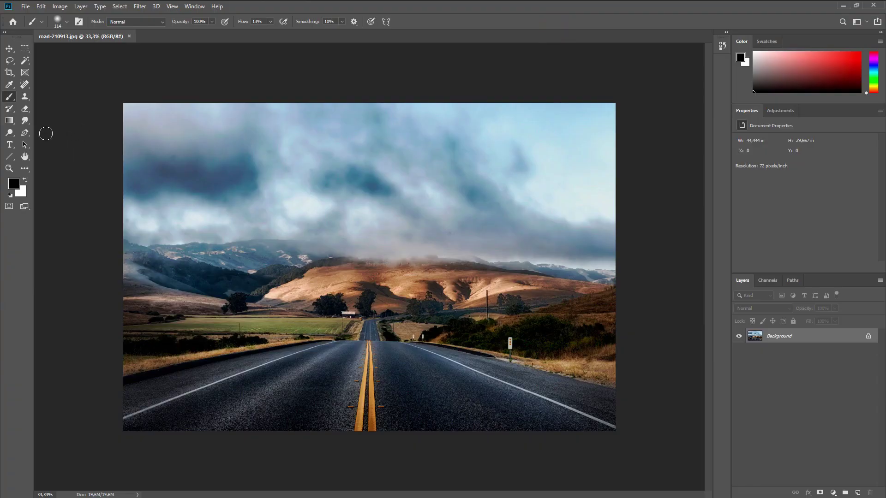
Step: Bring up the shape tool choices in the toolbar to pick the Ellipse Tool
{"action": "right_click", "coordinate": [14, 155]}
Step: Draw a black circle, scale it to 915 × 915 px and place it above the road's vanishing point
{"action": "left_click", "coordinate": [41, 177]}
{"action": "left_click_drag", "start_coordinate": [328, 207], "coordinate": [512, 360]}
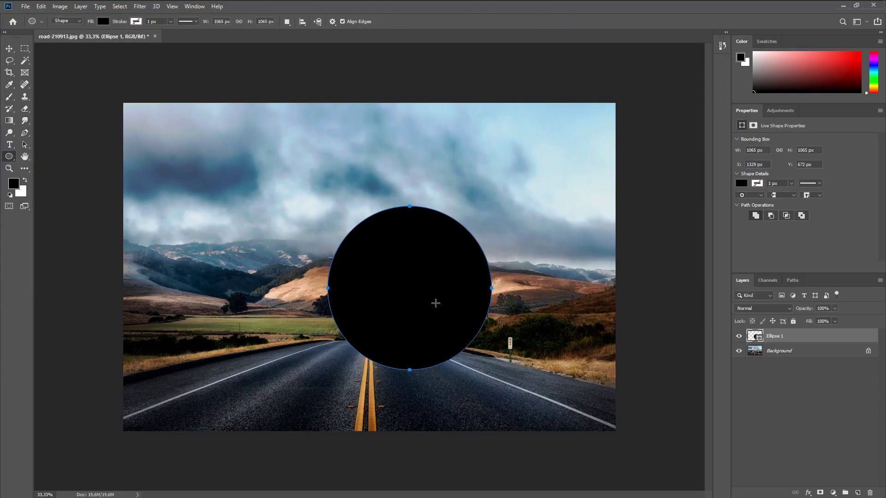
{"action": "key", "text": "v"}
{"action": "left_click_drag", "start_coordinate": [435, 303], "coordinate": [400, 287]}
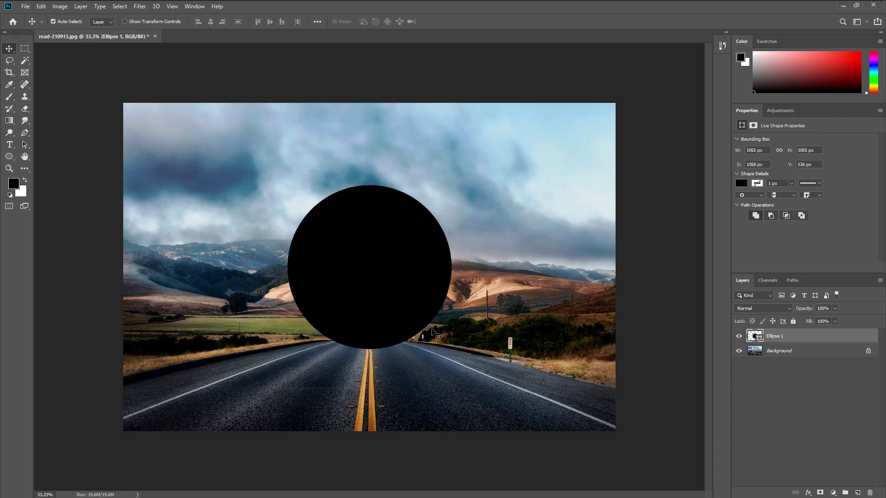
{"action": "key", "text": "ctrl+t"}
{"action": "left_click_drag", "start_coordinate": [369, 349], "coordinate": [369, 325]}
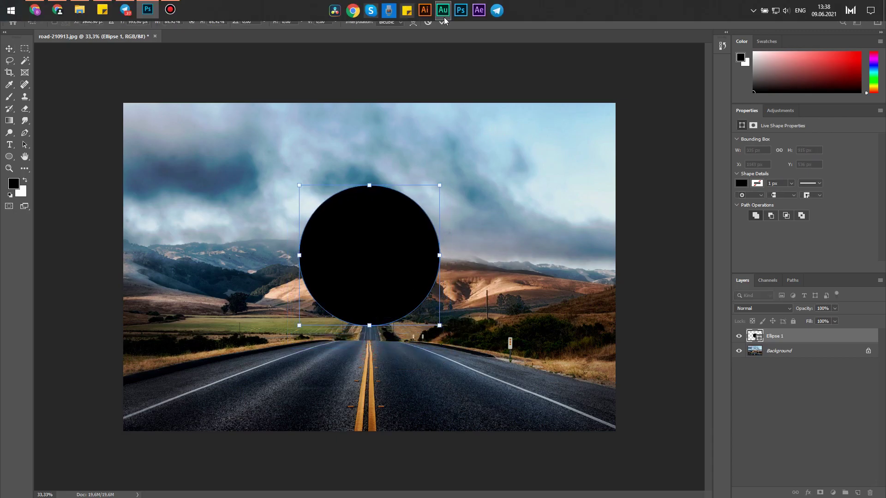
{"action": "left_click", "coordinate": [445, 25]}
{"action": "left_click_drag", "start_coordinate": [387, 242], "coordinate": [389, 258]}
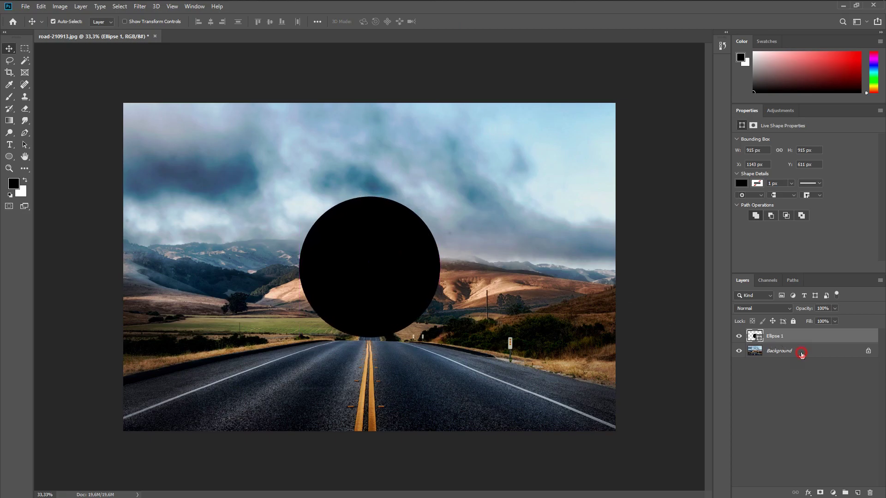
Step: Duplicate the Background photo above Ellipse 1 and apply Spherize at 100% to the copy
{"action": "left_click_drag", "start_coordinate": [801, 354], "coordinate": [857, 493]}
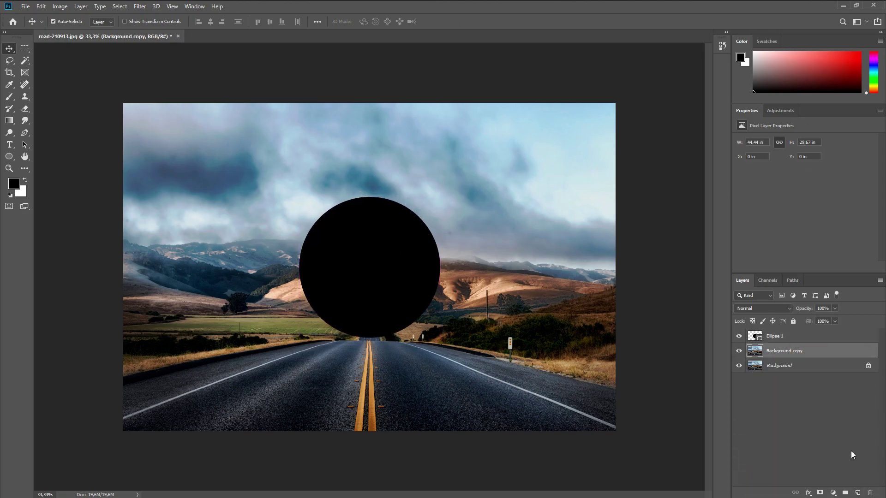
{"action": "left_click_drag", "start_coordinate": [811, 358], "coordinate": [810, 334]}
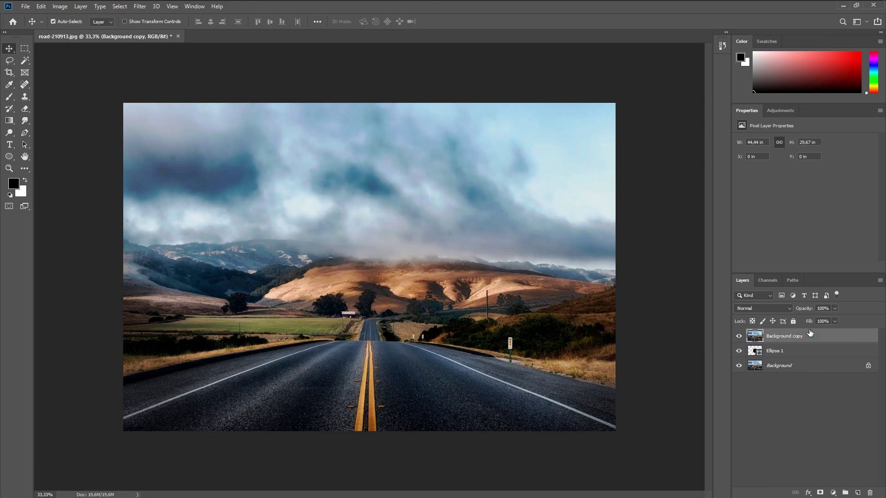
{"action": "left_click", "coordinate": [144, 9]}
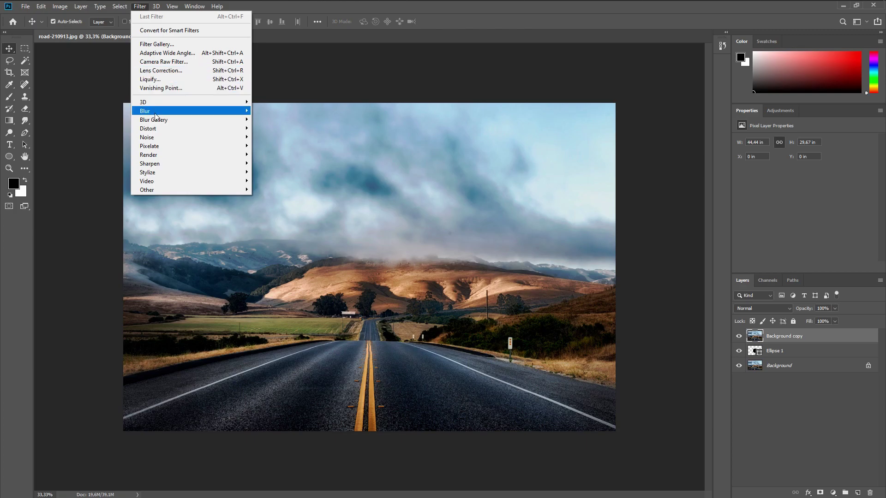
{"action": "mouse_move", "coordinate": [152, 129]}
{"action": "left_click", "coordinate": [277, 171]}
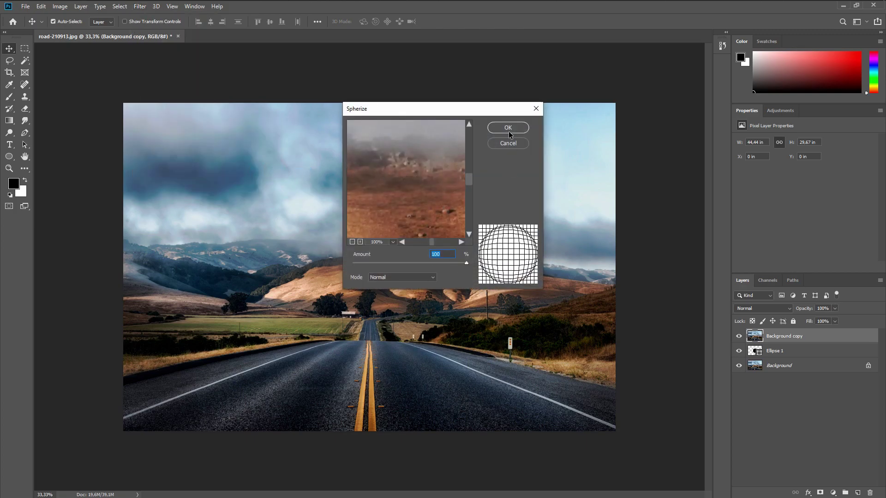
{"action": "left_click", "coordinate": [508, 128]}
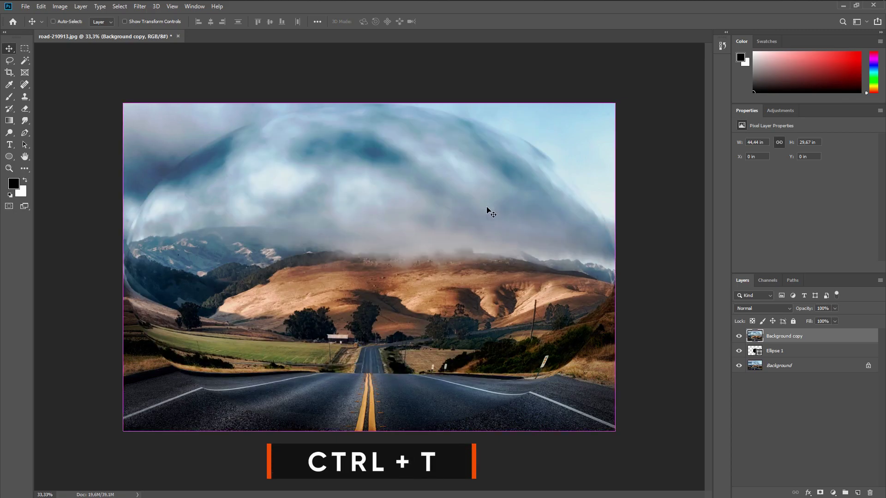
Step: Scale the spherized Background copy down to a 12.71 × 12.71 in square fitting the circle
{"action": "key", "text": "ctrl+t"}
{"action": "left_click_drag", "start_coordinate": [617, 268], "coordinate": [438, 268]}
{"action": "left_click_drag", "start_coordinate": [282, 104], "coordinate": [282, 197]}
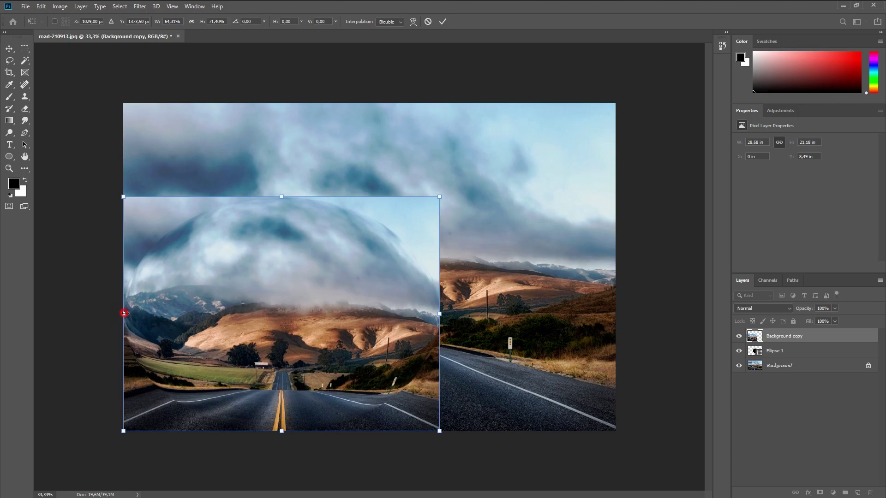
{"action": "left_click_drag", "start_coordinate": [123, 314], "coordinate": [300, 313]}
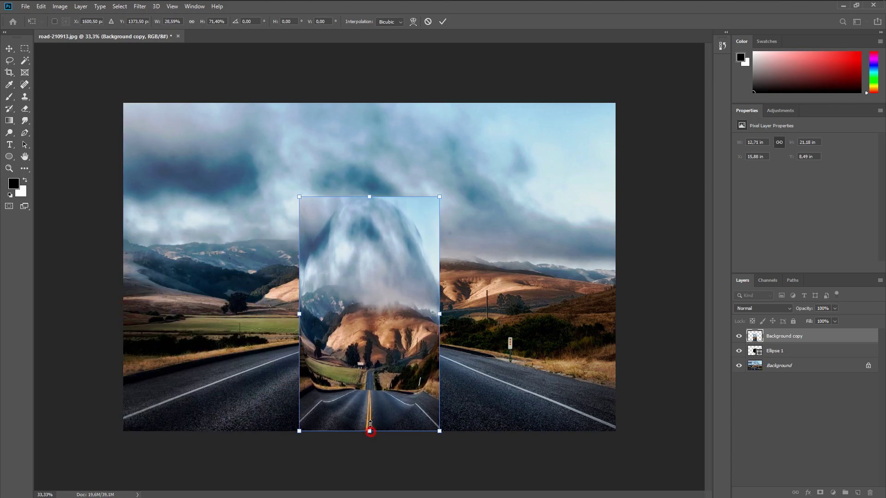
{"action": "left_click_drag", "start_coordinate": [370, 431], "coordinate": [369, 338]}
{"action": "left_click", "coordinate": [443, 22]}
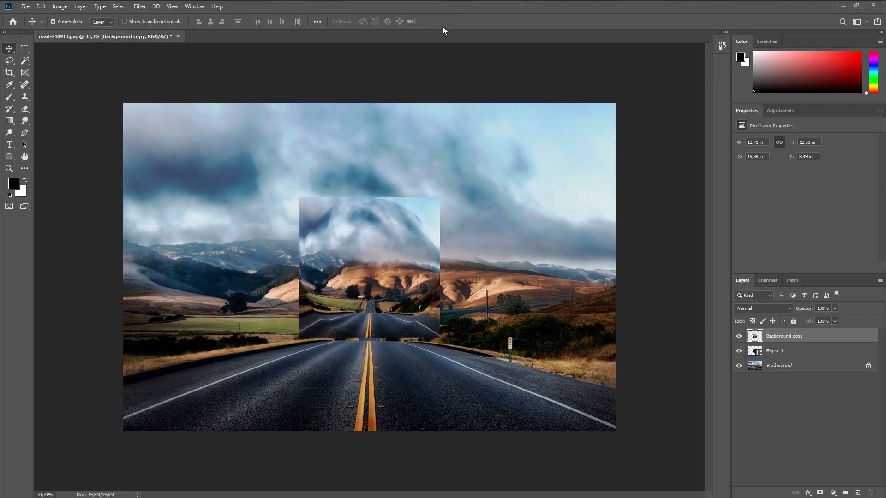
Step: Mask Background copy with the Ellipse 1 circle selection, then target the layer's pixels
{"action": "left_click", "coordinate": [756, 352], "text": "ctrl"}
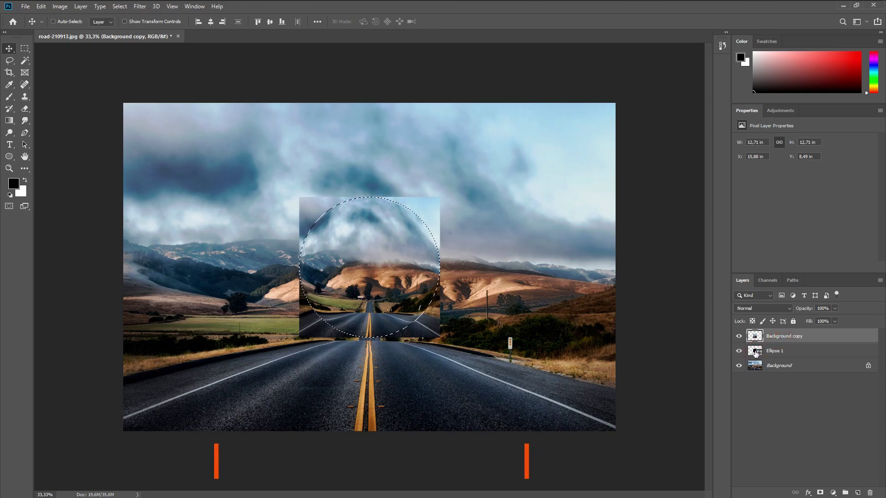
{"action": "left_click", "coordinate": [821, 493]}
{"action": "mouse_move", "coordinate": [645, 3]}
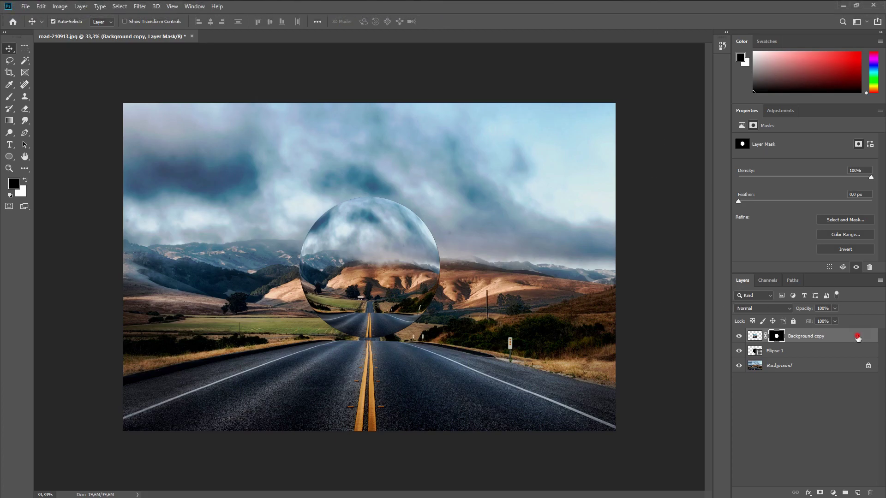
{"action": "left_click", "coordinate": [858, 338]}
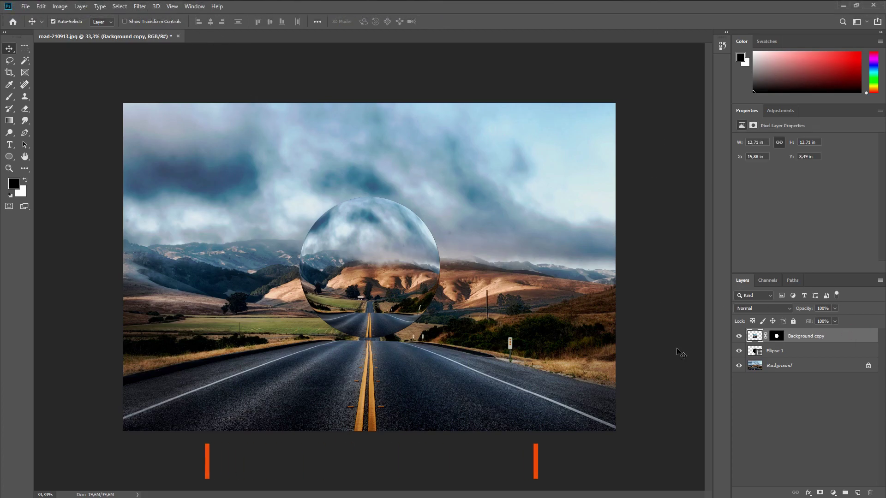
Step: Twirl the contents inside the circle at angle 50, then deselect
{"action": "left_click", "coordinate": [756, 353], "text": "ctrl"}
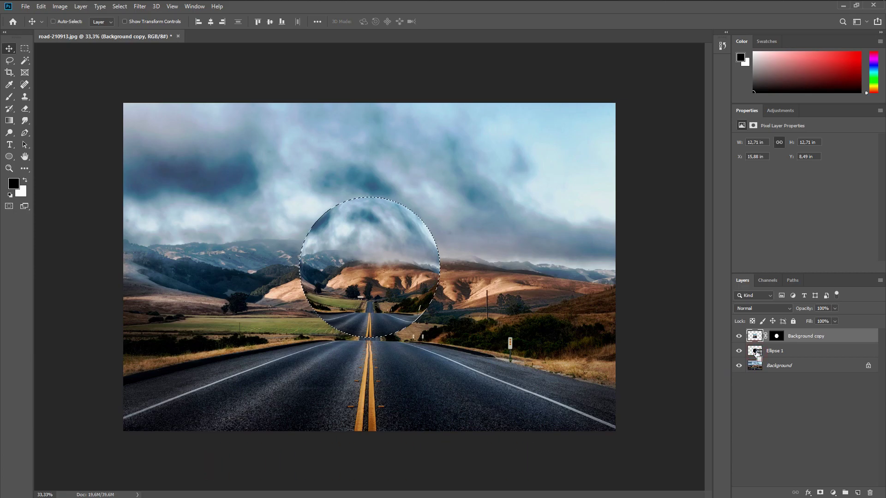
{"action": "left_click", "coordinate": [140, 7]}
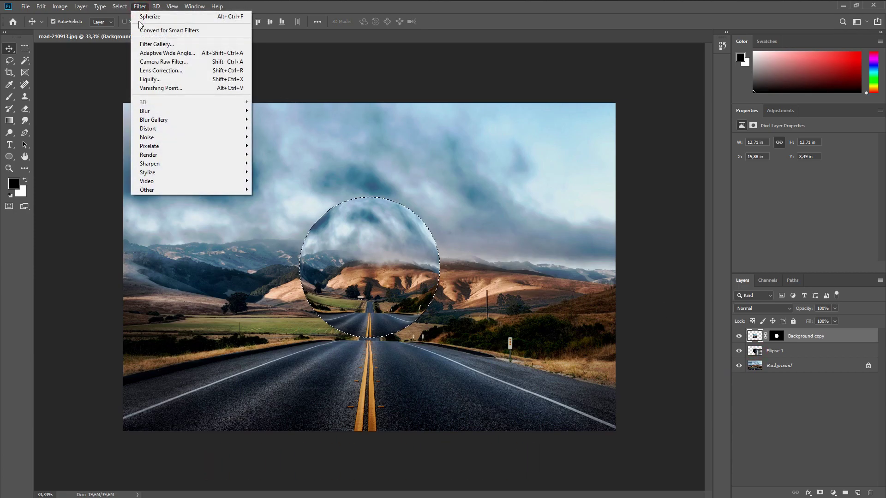
{"action": "mouse_move", "coordinate": [159, 130]}
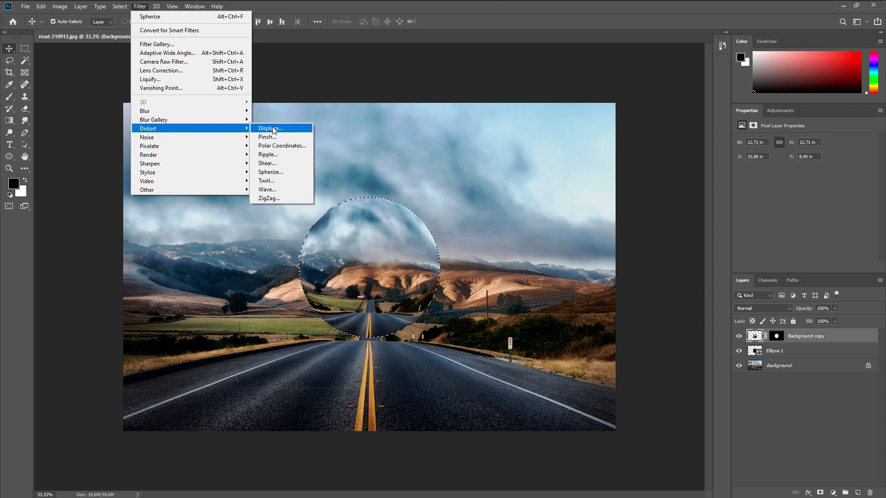
{"action": "left_click", "coordinate": [273, 182]}
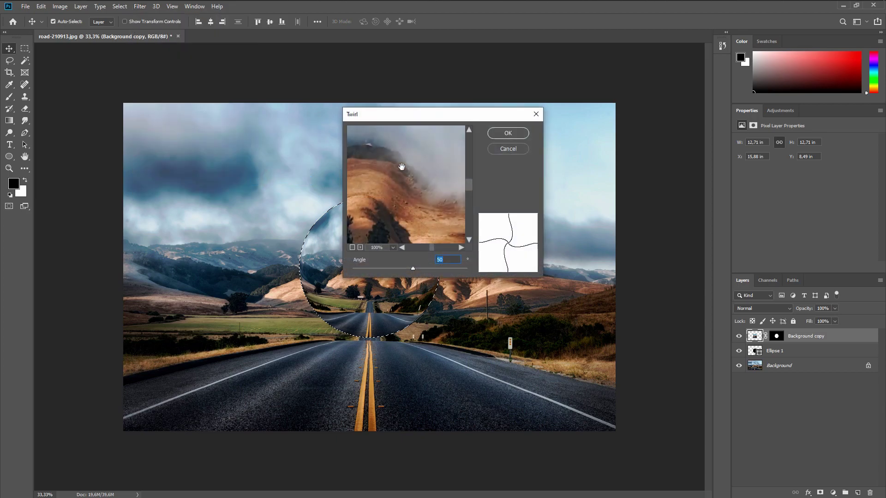
{"action": "left_click", "coordinate": [515, 135]}
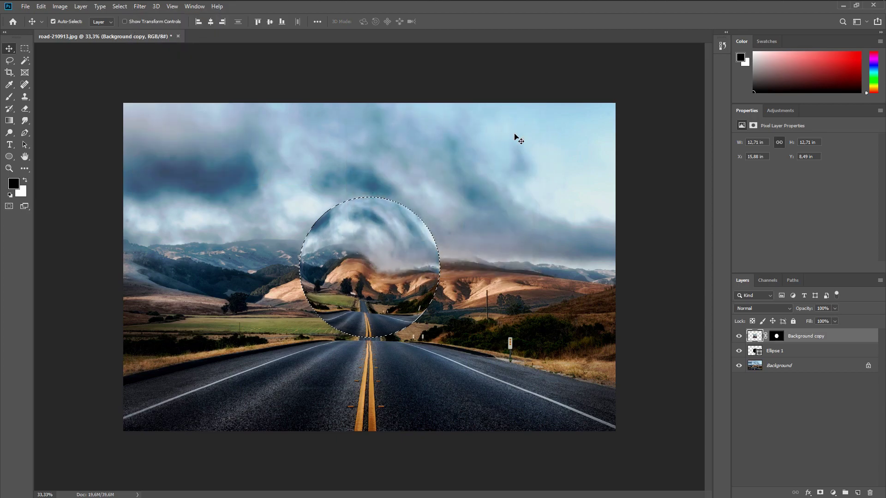
{"action": "key", "text": "ctrl+d"}
Step: Add Layer 1 clipped to the sphere and paint its left and lower edge with a 570 px soft brush
{"action": "left_click", "coordinate": [858, 493]}
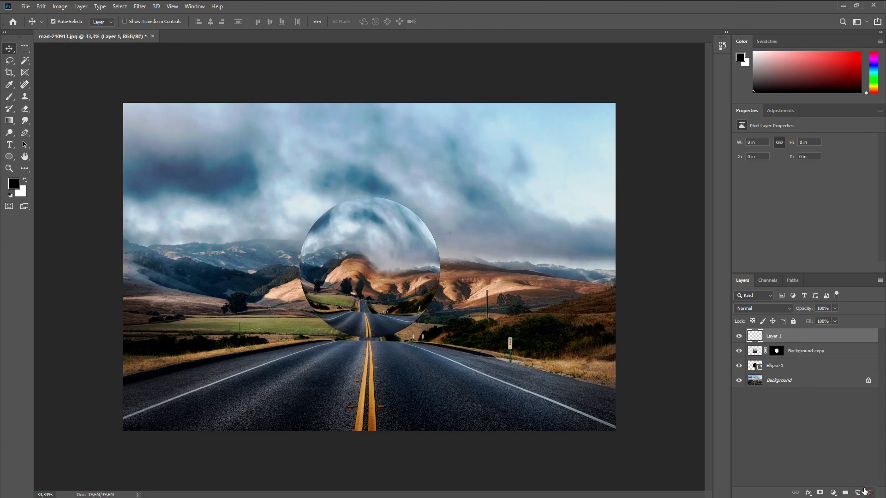
{"action": "left_click", "coordinate": [10, 96]}
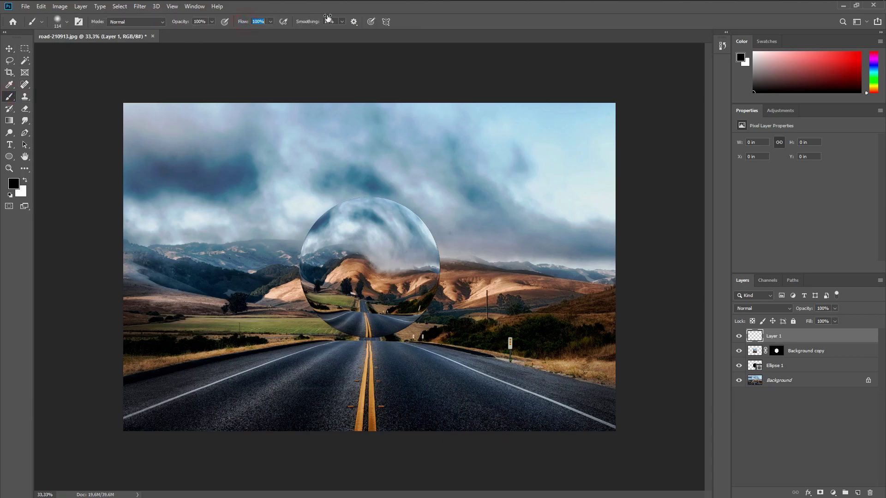
{"action": "right_click", "coordinate": [338, 192]}
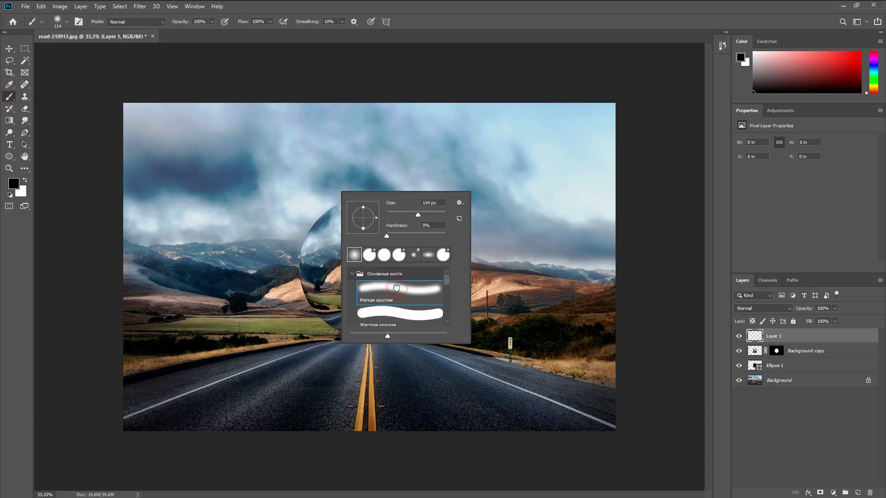
{"action": "left_click", "coordinate": [465, 52]}
{"action": "mouse_move", "coordinate": [305, 236]}
{"action": "left_mouse_down"}
{"action": "mouse_move", "coordinate": [346, 229]}
{"action": "mouse_move", "coordinate": [310, 237]}
{"action": "left_mouse_up"}
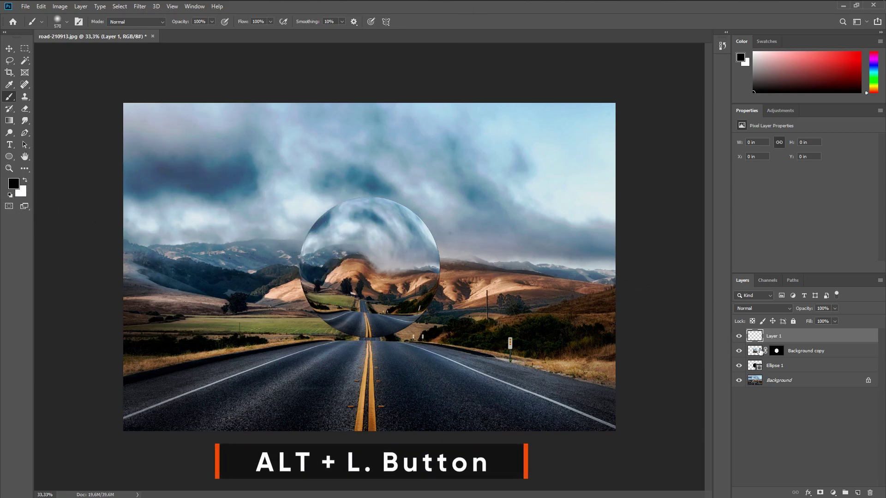
{"action": "left_click", "coordinate": [766, 342], "text": "alt"}
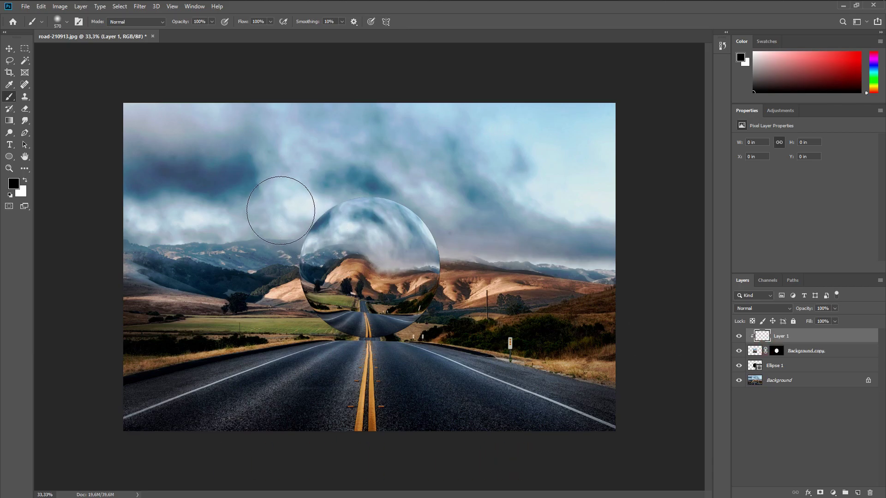
{"action": "mouse_move", "coordinate": [283, 218]}
{"action": "left_mouse_down"}
{"action": "mouse_move", "coordinate": [291, 281]}
{"action": "mouse_move", "coordinate": [322, 327]}
{"action": "mouse_move", "coordinate": [382, 375]}
{"action": "mouse_move", "coordinate": [446, 405]}
{"action": "left_mouse_up"}
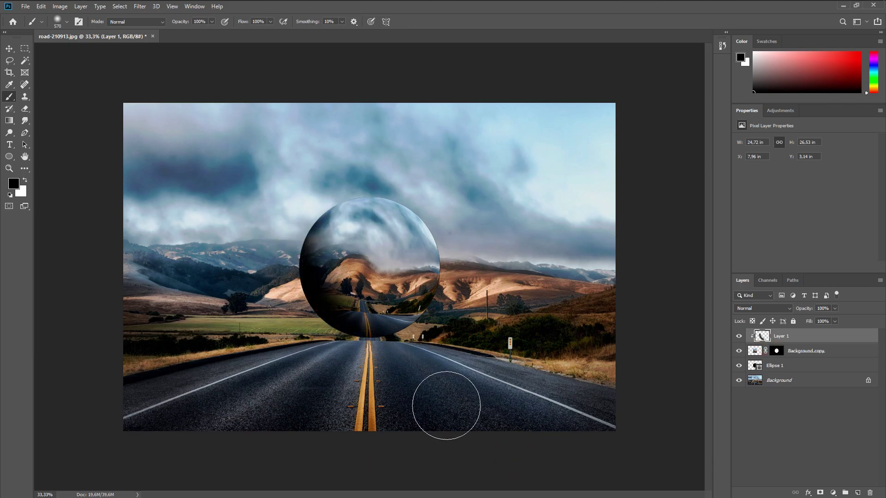
Step: Paint white light over the upper sphere, blend it as Soft Light, and add empty Layer 2
{"action": "left_click", "coordinate": [26, 181]}
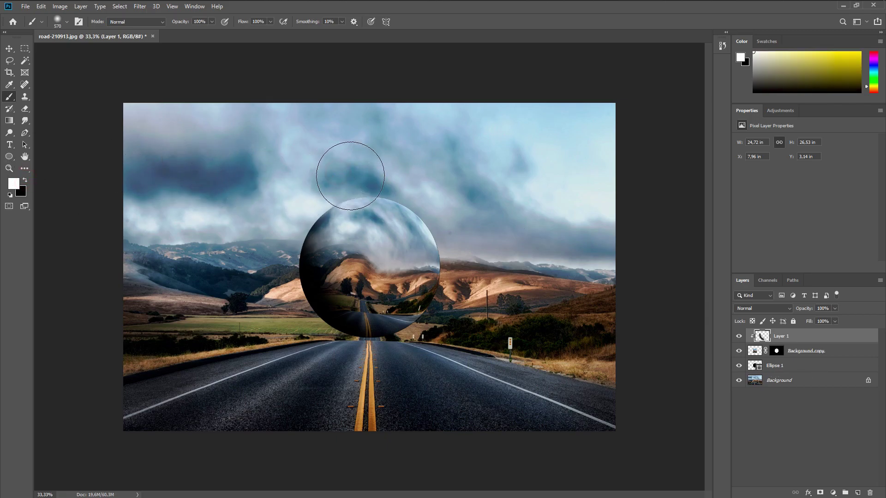
{"action": "mouse_move", "coordinate": [350, 176]}
{"action": "left_mouse_down"}
{"action": "mouse_move", "coordinate": [423, 215]}
{"action": "mouse_move", "coordinate": [457, 275]}
{"action": "mouse_move", "coordinate": [466, 374]}
{"action": "left_mouse_up"}
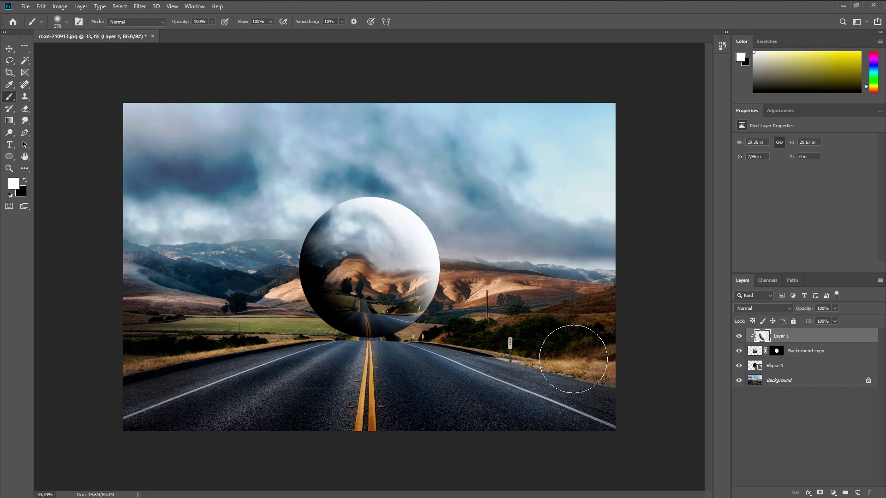
{"action": "left_click", "coordinate": [763, 309]}
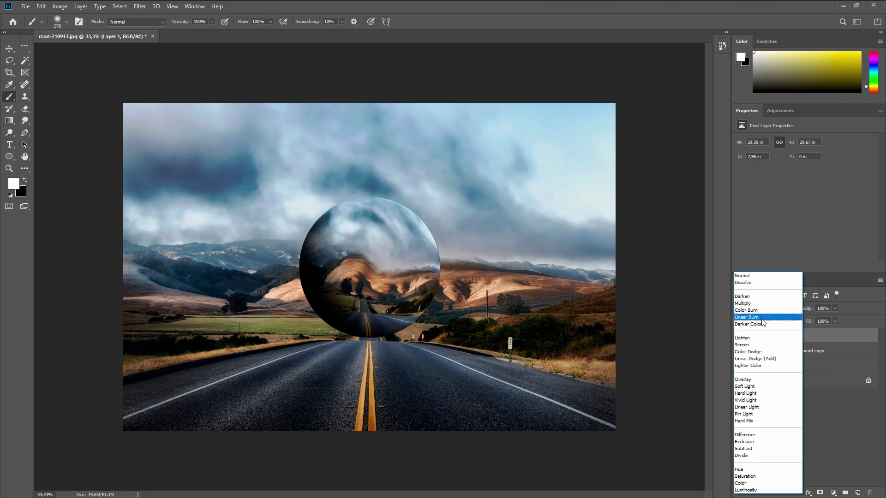
{"action": "left_click", "coordinate": [756, 386]}
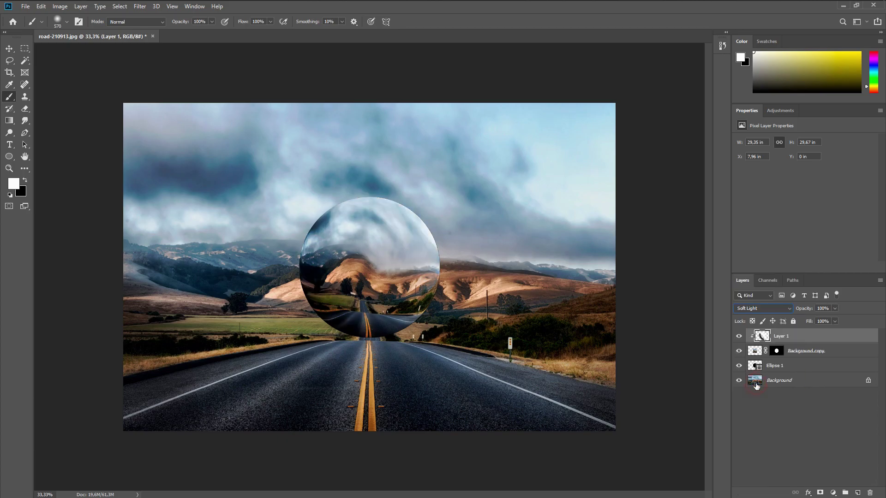
{"action": "left_click", "coordinate": [740, 340]}
{"action": "left_click", "coordinate": [740, 340]}
{"action": "left_click", "coordinate": [858, 493]}
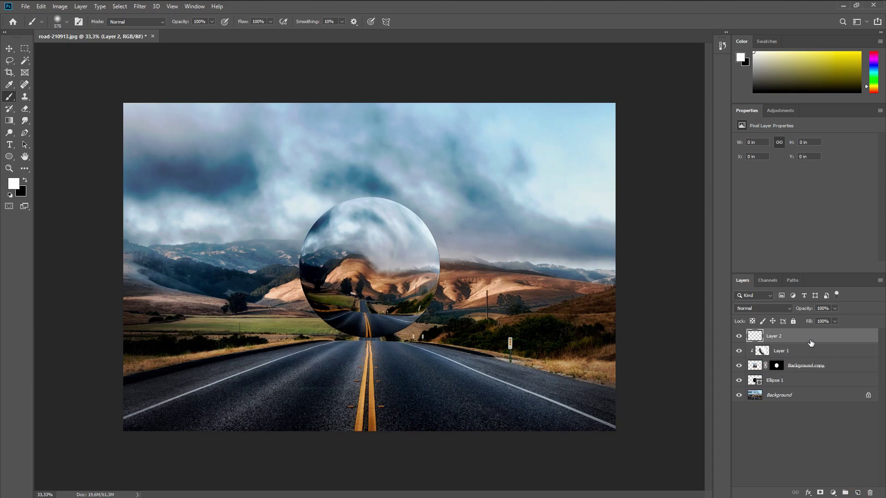
Step: Give the Background copy sphere a white Inner Glow at 29% opacity and 21 px size
{"action": "left_click", "coordinate": [867, 369]}
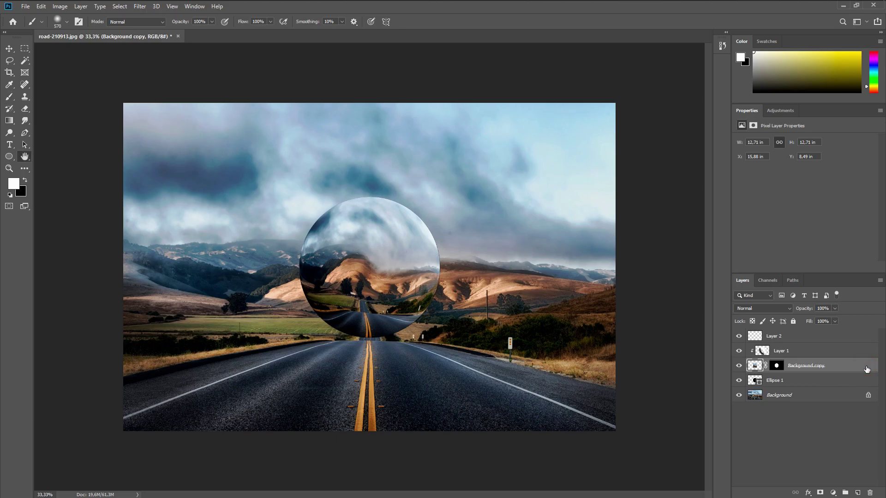
{"action": "double_click", "coordinate": [867, 369]}
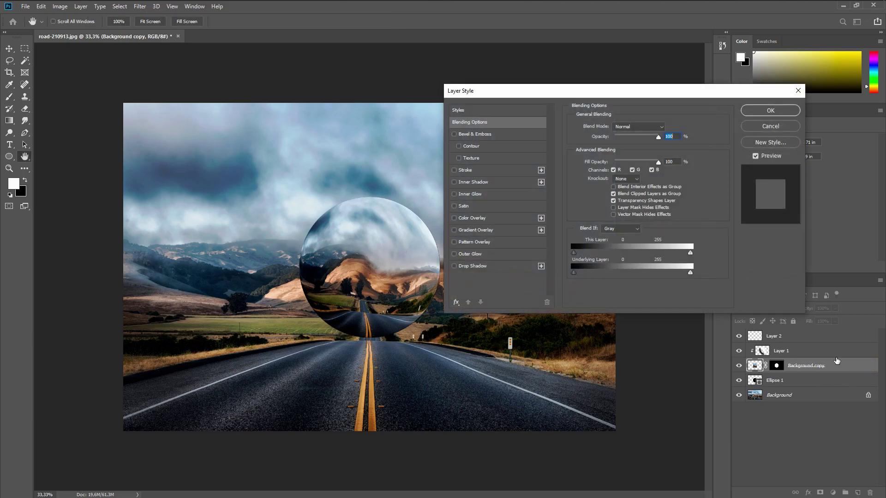
{"action": "left_click", "coordinate": [484, 194]}
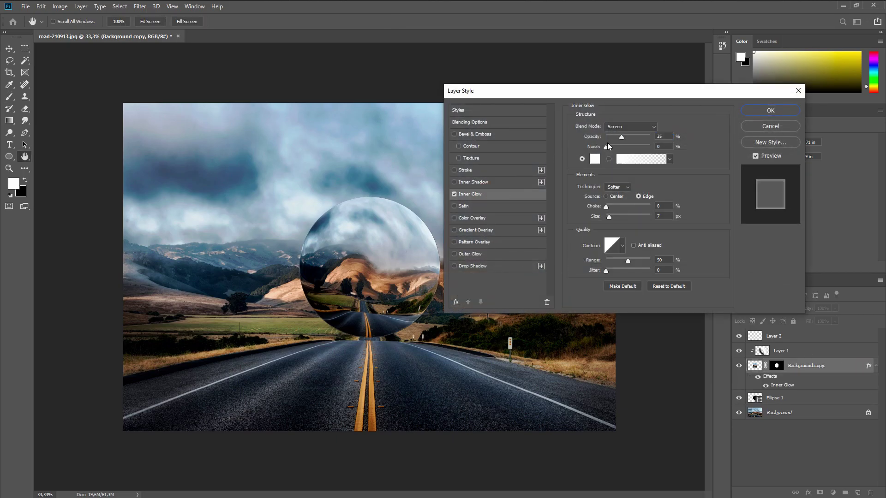
{"action": "left_click_drag", "start_coordinate": [625, 138], "coordinate": [613, 138]}
{"action": "left_click_drag", "start_coordinate": [610, 217], "coordinate": [615, 220]}
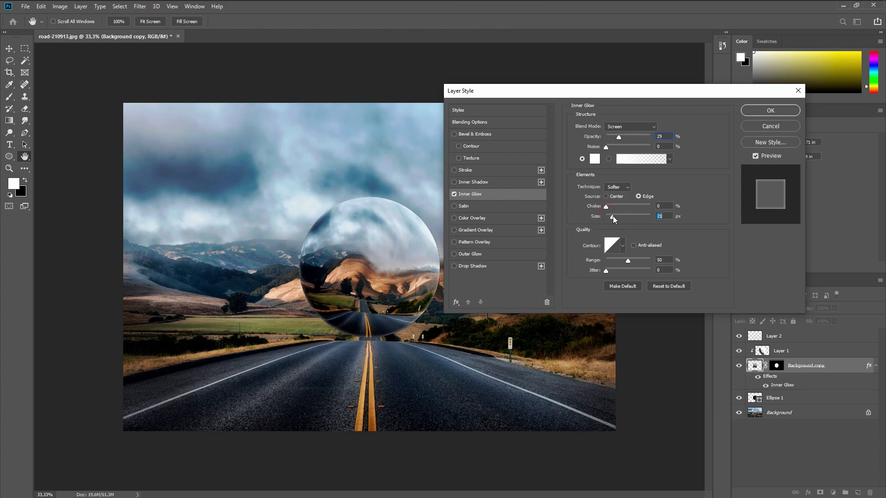
{"action": "left_click", "coordinate": [757, 113]}
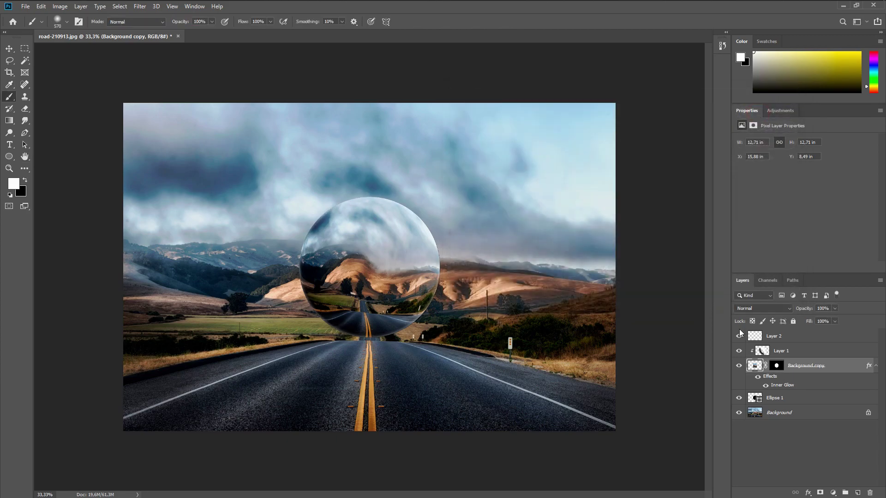
Step: Clip Layer 2 to the sphere and paint a black diagonal strip across it
{"action": "left_click", "coordinate": [758, 377]}
{"action": "left_click", "coordinate": [758, 378]}
{"action": "left_click_drag", "start_coordinate": [806, 337], "coordinate": [800, 343]}
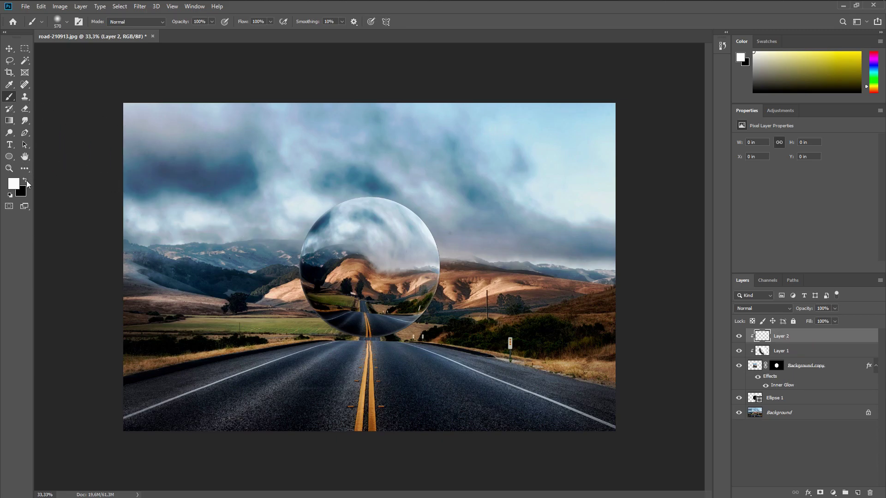
{"action": "left_click", "coordinate": [25, 182]}
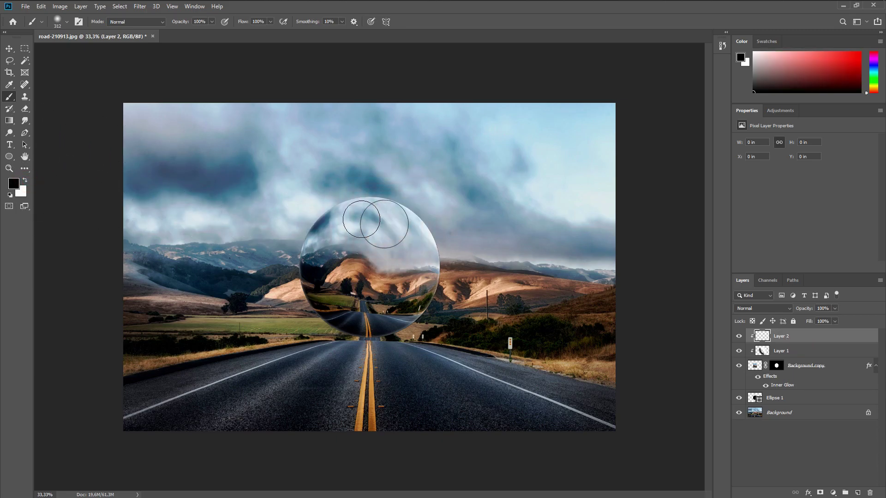
{"action": "mouse_move", "coordinate": [350, 210]}
{"action": "left_mouse_down"}
{"action": "mouse_move", "coordinate": [401, 245]}
{"action": "mouse_move", "coordinate": [438, 291]}
{"action": "left_mouse_up"}
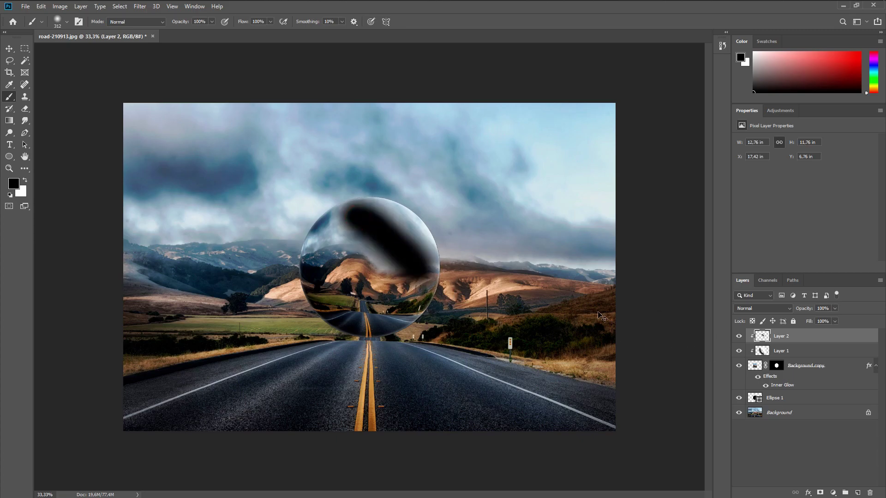
{"action": "key", "text": "ctrl+z"}
{"action": "mouse_move", "coordinate": [358, 217]}
{"action": "left_mouse_down"}
{"action": "mouse_move", "coordinate": [383, 232]}
{"action": "mouse_move", "coordinate": [419, 288]}
{"action": "left_mouse_up"}
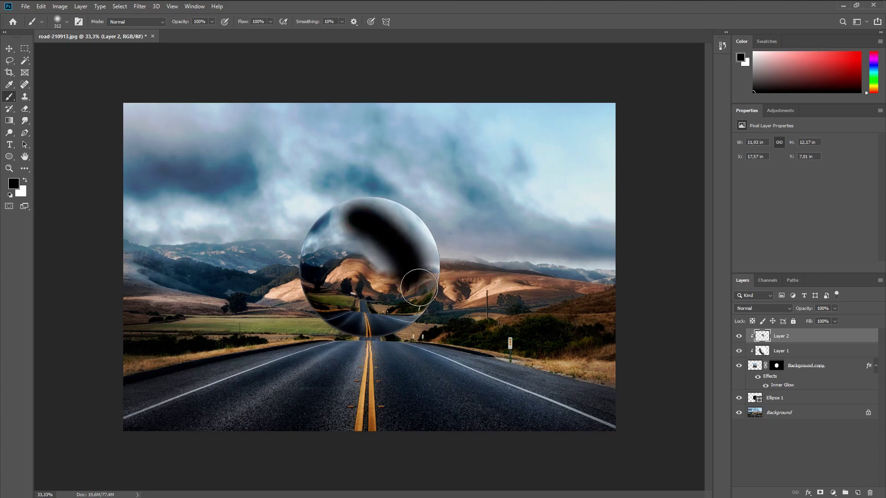
Step: Blend the dark strip as Overlay and lower Layer 2's opacity to 30%
{"action": "left_click", "coordinate": [767, 309]}
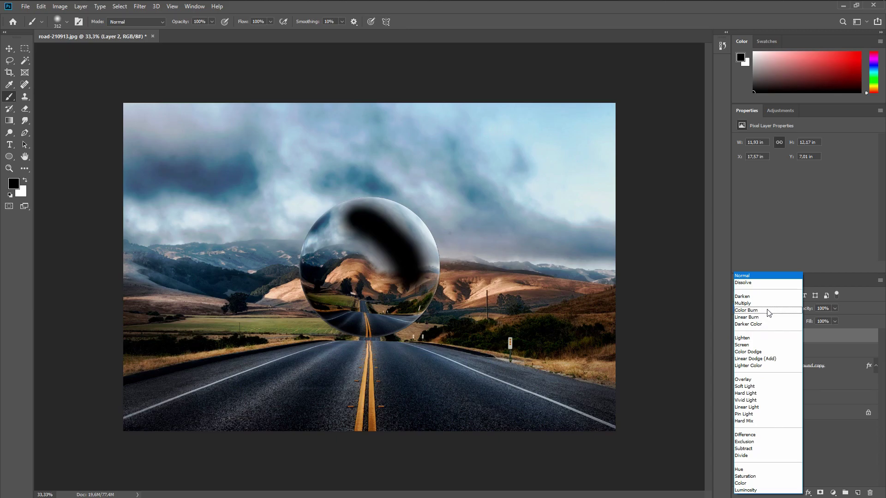
{"action": "left_click", "coordinate": [757, 380]}
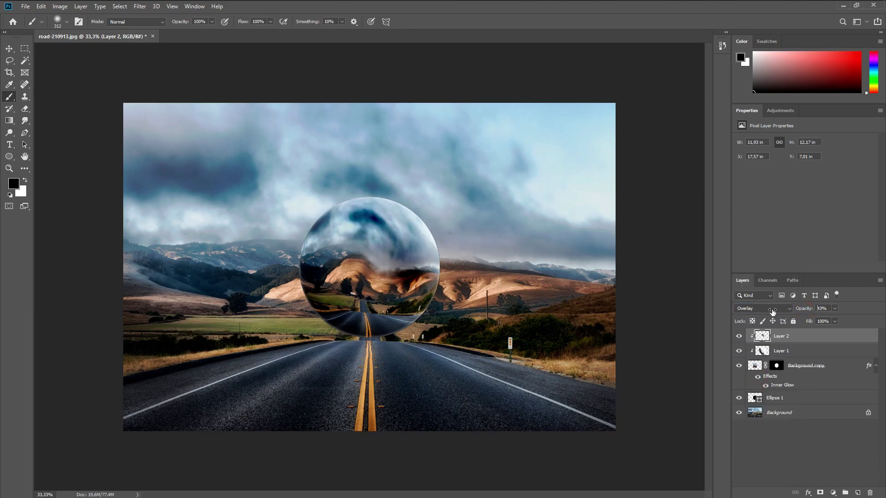
{"action": "left_click_drag", "start_coordinate": [773, 312], "coordinate": [778, 312]}
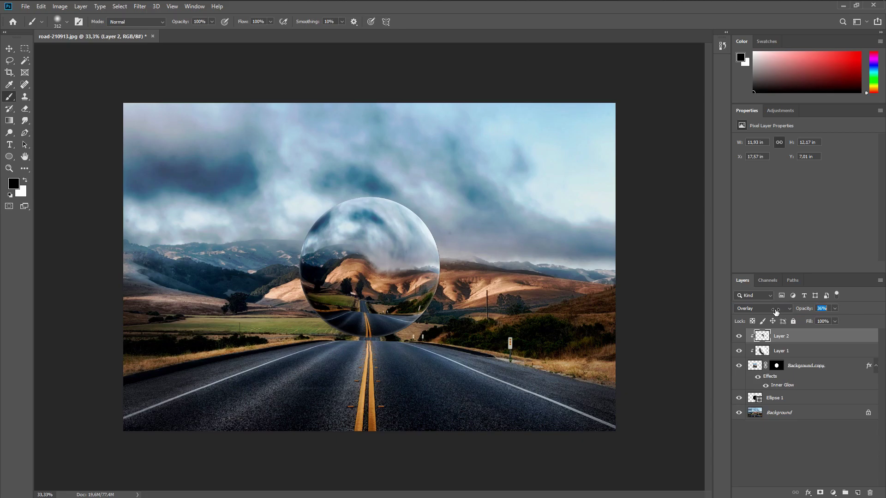
Step: Add Layer 3 and dab a soft black spot with a 750 px brush
{"action": "left_click", "coordinate": [739, 337]}
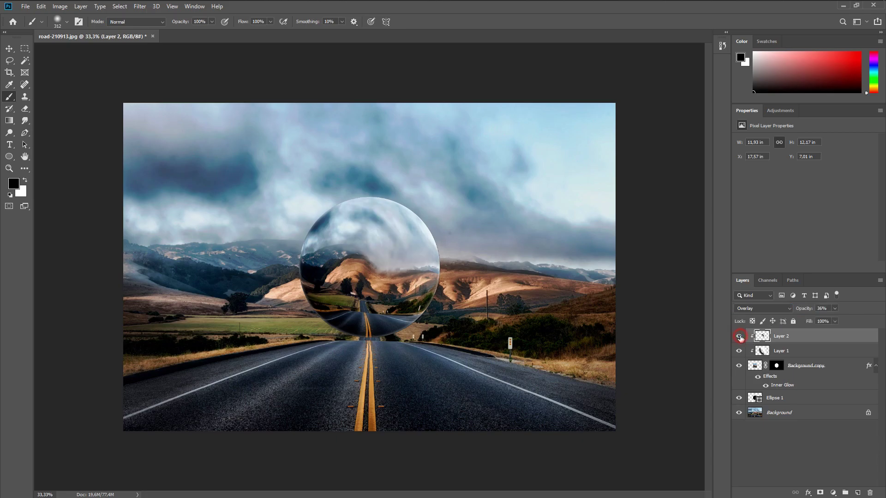
{"action": "left_click", "coordinate": [739, 337]}
{"action": "key", "text": "ctrl+shift+alt+n"}
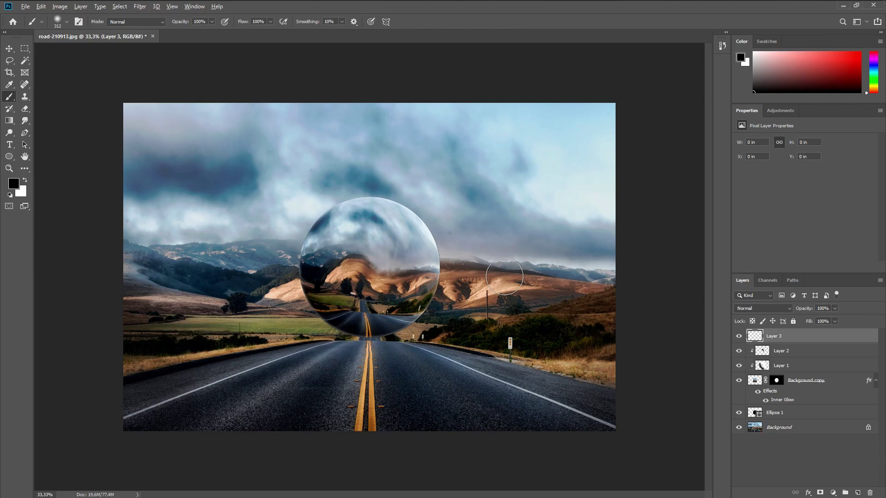
{"action": "left_click_drag", "start_coordinate": [508, 263], "coordinate": [514, 257]}
{"action": "left_click", "coordinate": [515, 255]}
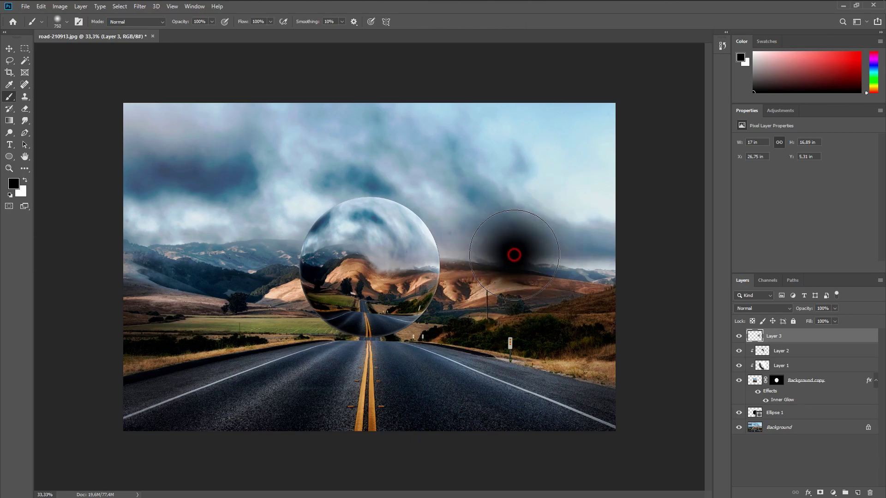
Step: Squash the black spot flat and move it onto the road beneath the sphere
{"action": "key", "text": "v"}
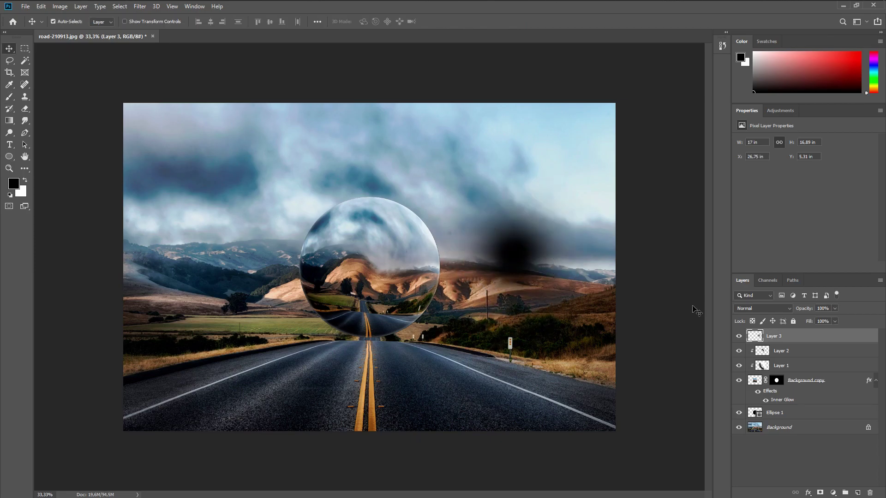
{"action": "key", "text": "ctrl+t"}
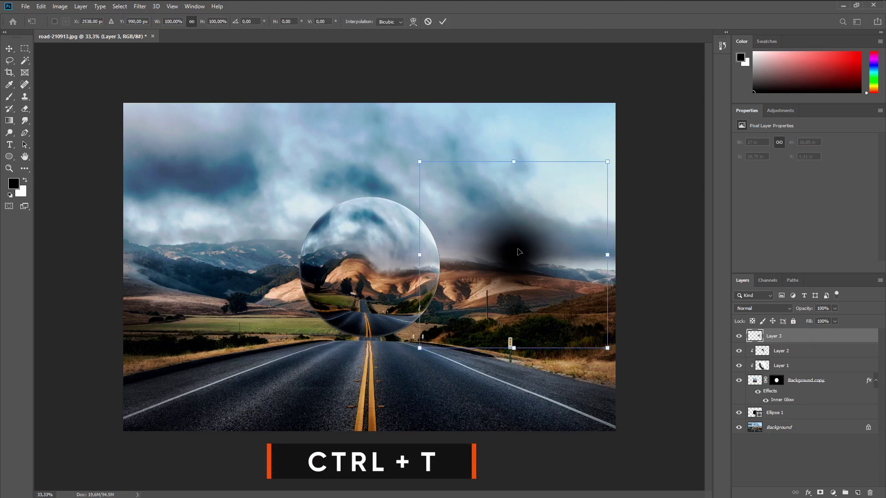
{"action": "mouse_move", "coordinate": [514, 348]}
{"action": "left_mouse_down"}
{"action": "mouse_move", "coordinate": [514, 216]}
{"action": "mouse_move", "coordinate": [508, 254]}
{"action": "mouse_move", "coordinate": [386, 391]}
{"action": "left_mouse_up"}
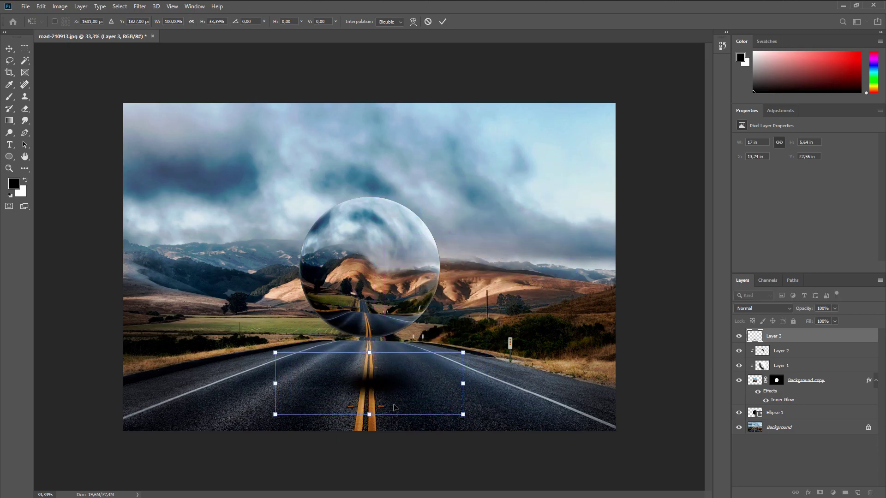
{"action": "left_click", "coordinate": [441, 23]}
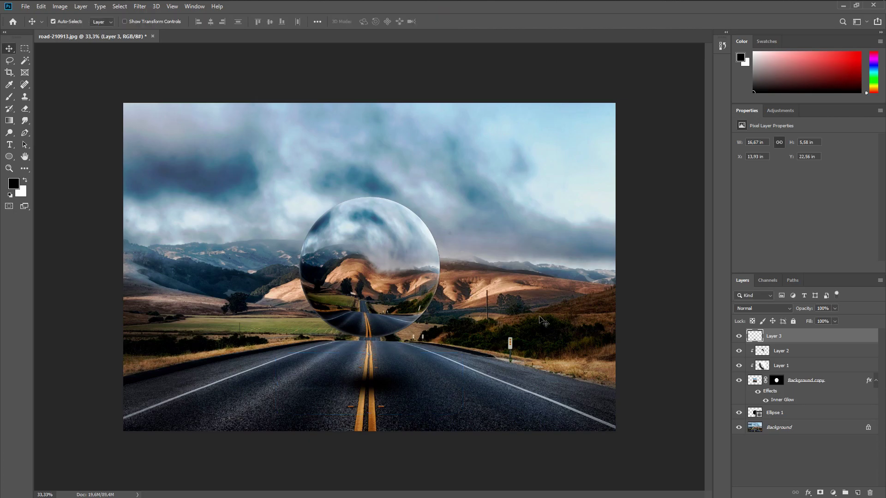
Step: Nudge the Layer 3 shadow left to X 13.51 in, then toggle its visibility to compare
{"action": "left_click_drag", "start_coordinate": [382, 383], "coordinate": [378, 384]}
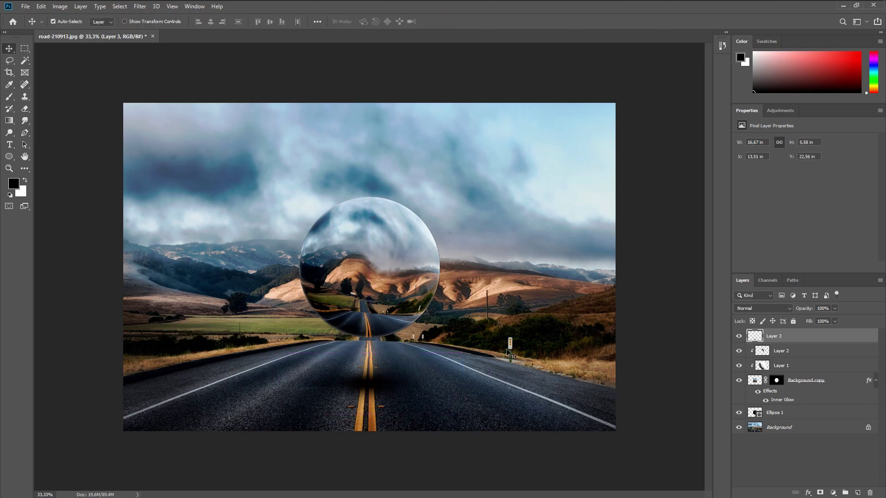
{"action": "left_click", "coordinate": [739, 337]}
{"action": "left_click", "coordinate": [740, 337]}
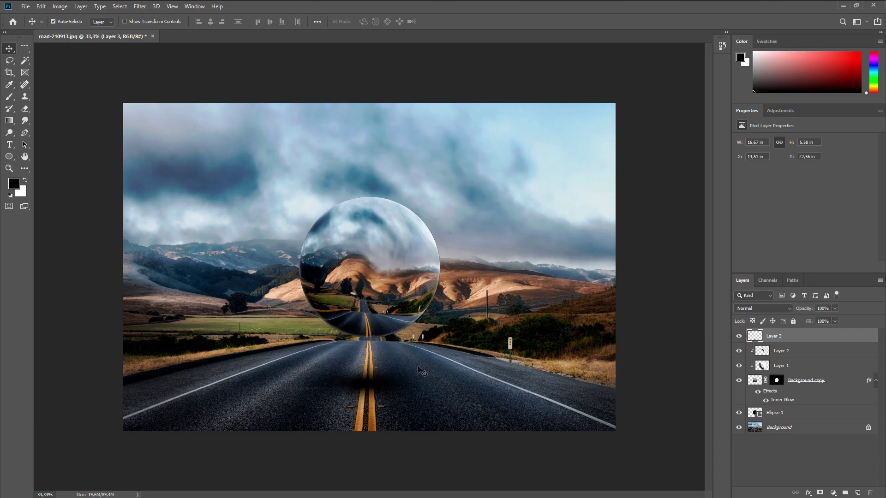